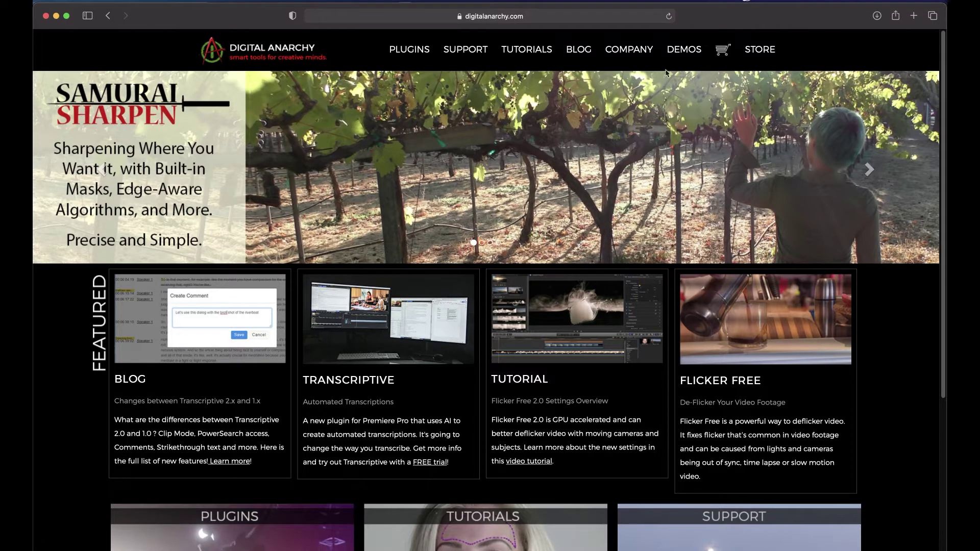
Step: Go to the Digital Anarchy DEMOS page from the top navigation bar
{"action": "left_click", "coordinate": [674, 52]}
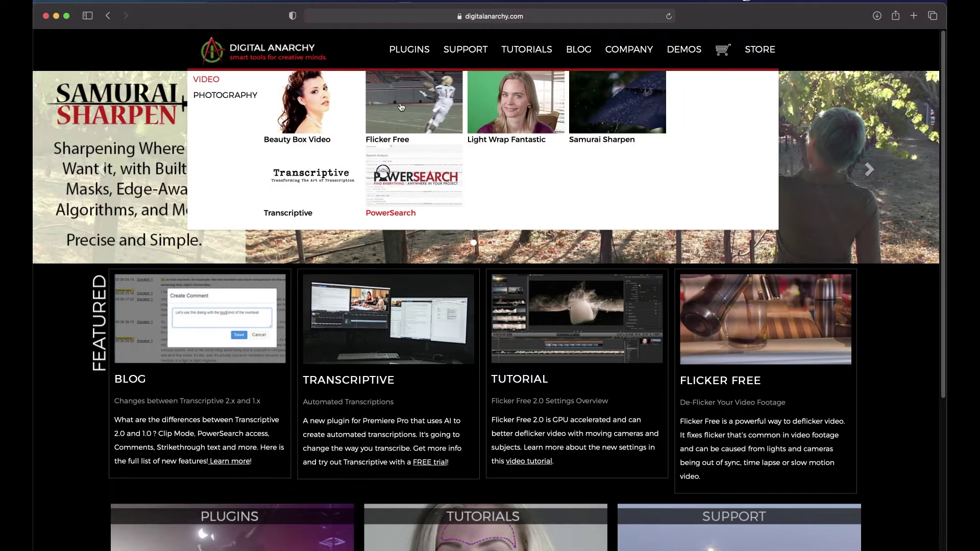
{"action": "scroll", "coordinate": [400, 105], "scroll_direction": "down", "scroll_amount": 10}
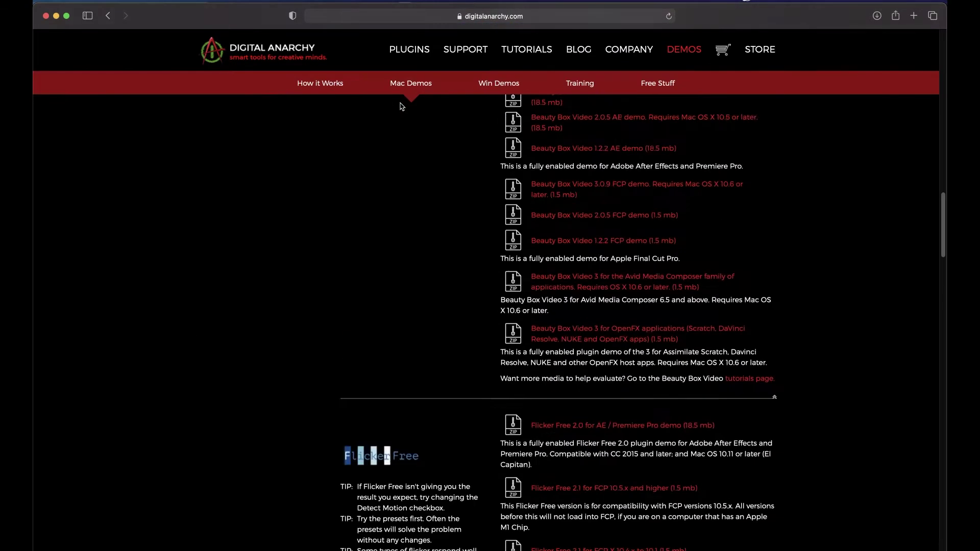
{"action": "scroll", "coordinate": [406, 111], "scroll_direction": "down", "scroll_amount": 6}
{"action": "scroll", "coordinate": [464, 138], "scroll_direction": "up", "scroll_amount": 5}
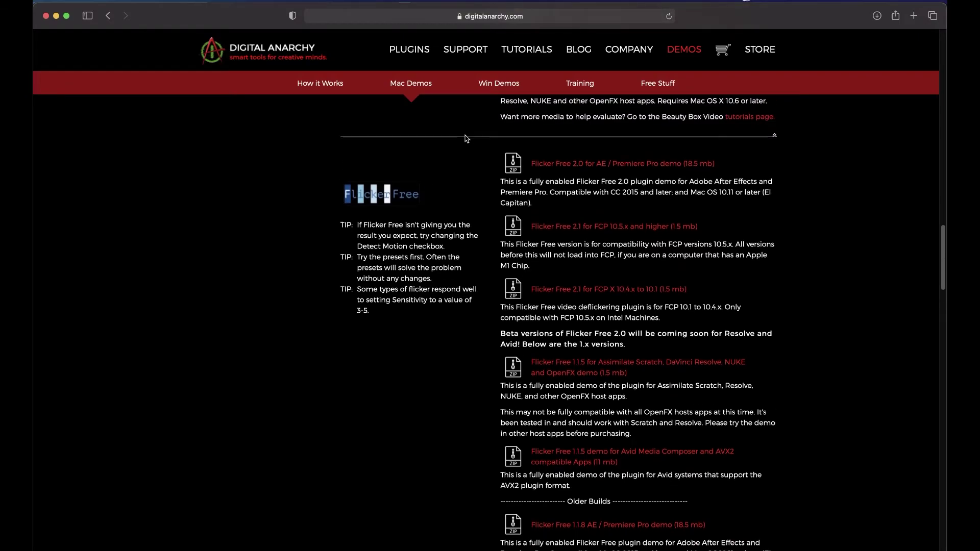
{"action": "scroll", "coordinate": [464, 138], "scroll_direction": "up", "scroll_amount": 8}
{"action": "scroll", "coordinate": [464, 138], "scroll_direction": "up", "scroll_amount": 4}
{"action": "scroll", "coordinate": [465, 138], "scroll_direction": "up", "scroll_amount": 10}
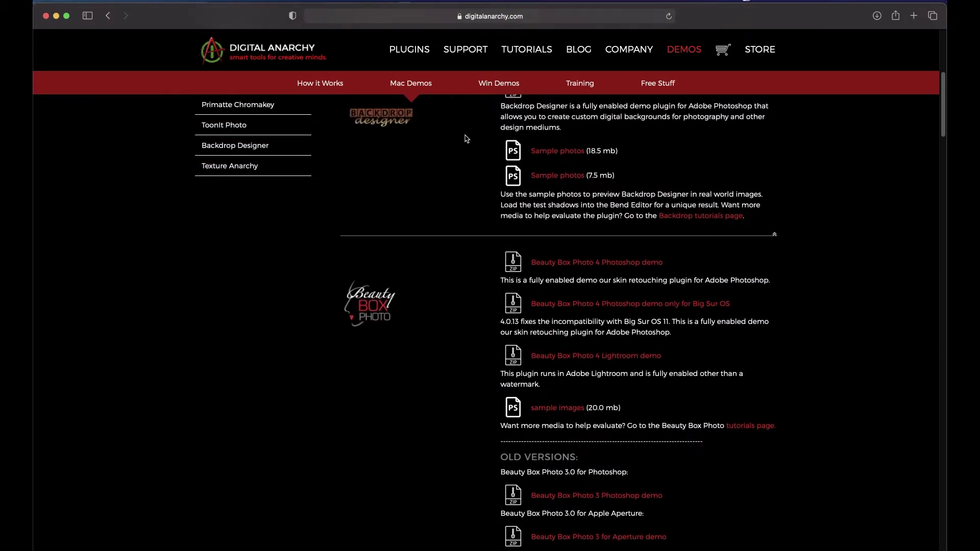
{"action": "scroll", "coordinate": [460, 308], "scroll_direction": "down", "scroll_amount": 10}
{"action": "scroll", "coordinate": [460, 309], "scroll_direction": "down", "scroll_amount": 6}
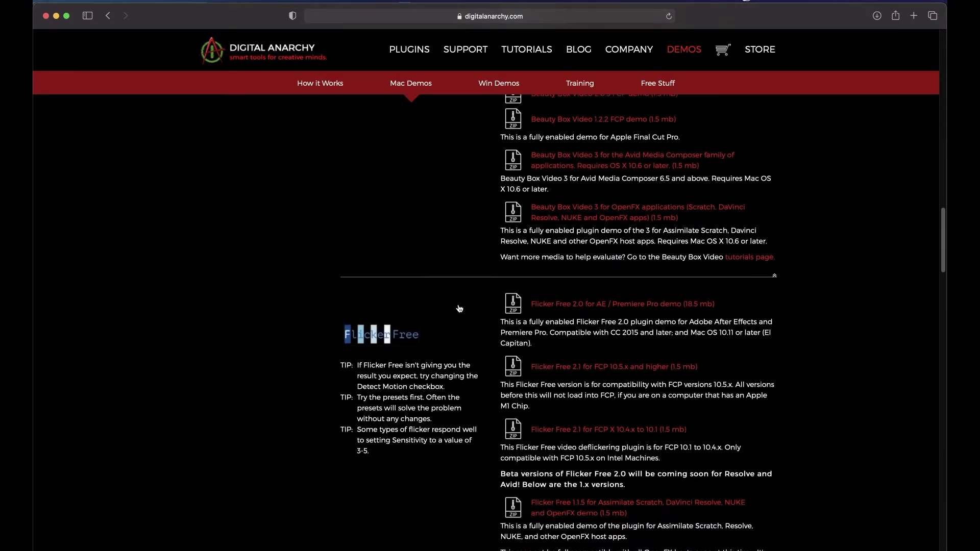
{"action": "scroll", "coordinate": [460, 309], "scroll_direction": "down", "scroll_amount": 8}
{"action": "scroll", "coordinate": [460, 309], "scroll_direction": "down", "scroll_amount": 6}
{"action": "scroll", "coordinate": [459, 309], "scroll_direction": "down", "scroll_amount": 5}
{"action": "scroll", "coordinate": [459, 308], "scroll_direction": "down", "scroll_amount": 6}
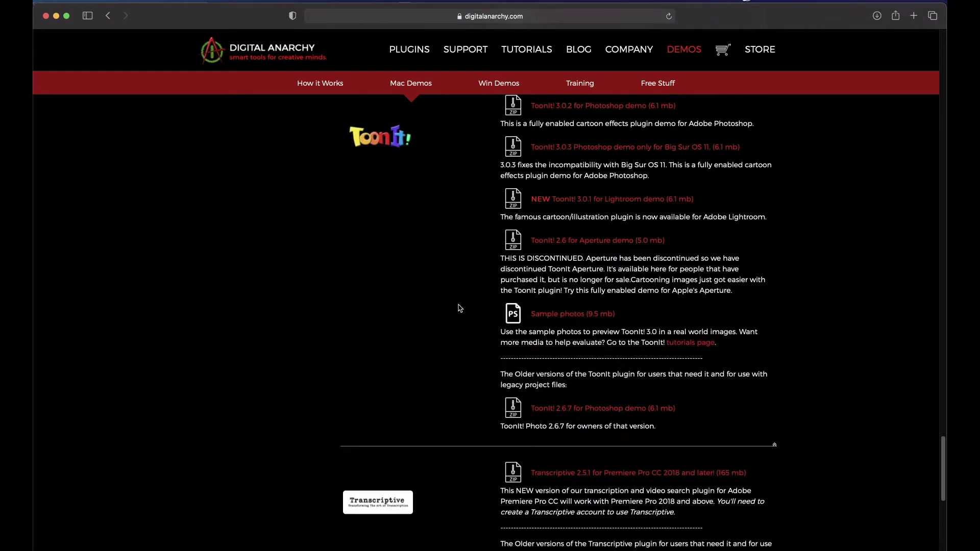
{"action": "scroll", "coordinate": [459, 309], "scroll_direction": "down", "scroll_amount": 5}
{"action": "scroll", "coordinate": [459, 309], "scroll_direction": "up", "scroll_amount": 1}
{"action": "scroll", "coordinate": [459, 309], "scroll_direction": "up", "scroll_amount": 8}
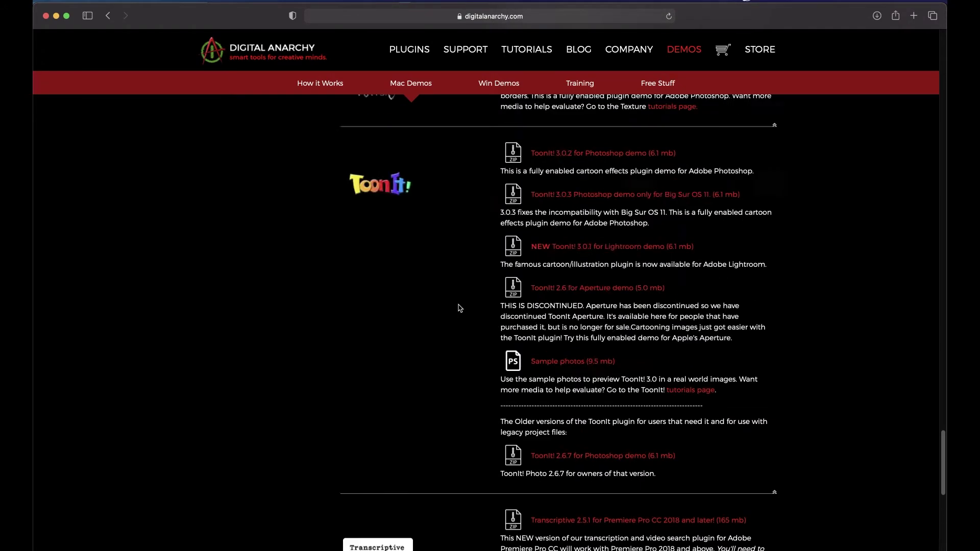
{"action": "scroll", "coordinate": [459, 308], "scroll_direction": "up", "scroll_amount": 8}
{"action": "scroll", "coordinate": [460, 308], "scroll_direction": "up", "scroll_amount": 4}
{"action": "scroll", "coordinate": [459, 309], "scroll_direction": "up", "scroll_amount": 6}
{"action": "scroll", "coordinate": [459, 308], "scroll_direction": "up", "scroll_amount": 4}
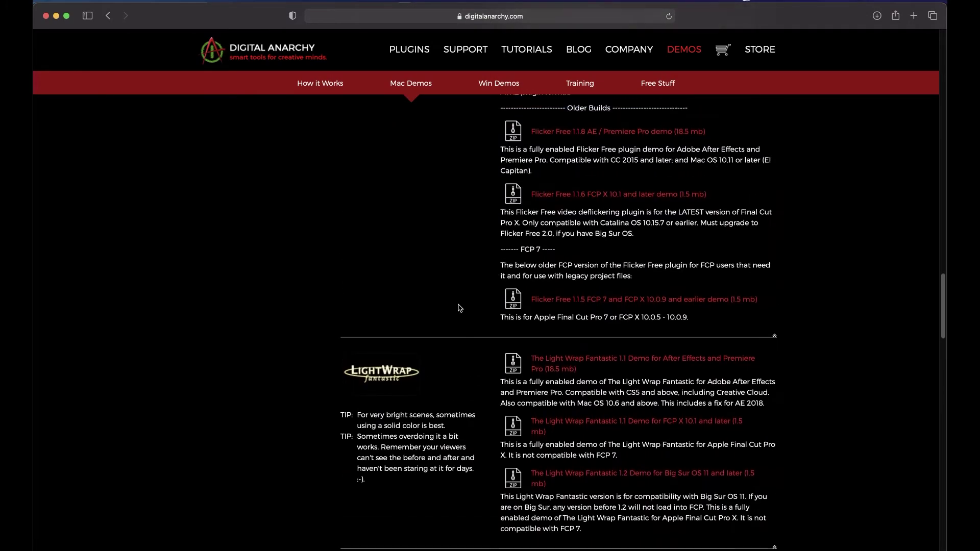
{"action": "scroll", "coordinate": [459, 309], "scroll_direction": "up", "scroll_amount": 5}
{"action": "scroll", "coordinate": [460, 308], "scroll_direction": "up", "scroll_amount": 4}
{"action": "scroll", "coordinate": [459, 308], "scroll_direction": "up", "scroll_amount": 3}
{"action": "scroll", "coordinate": [459, 309], "scroll_direction": "up", "scroll_amount": 1}
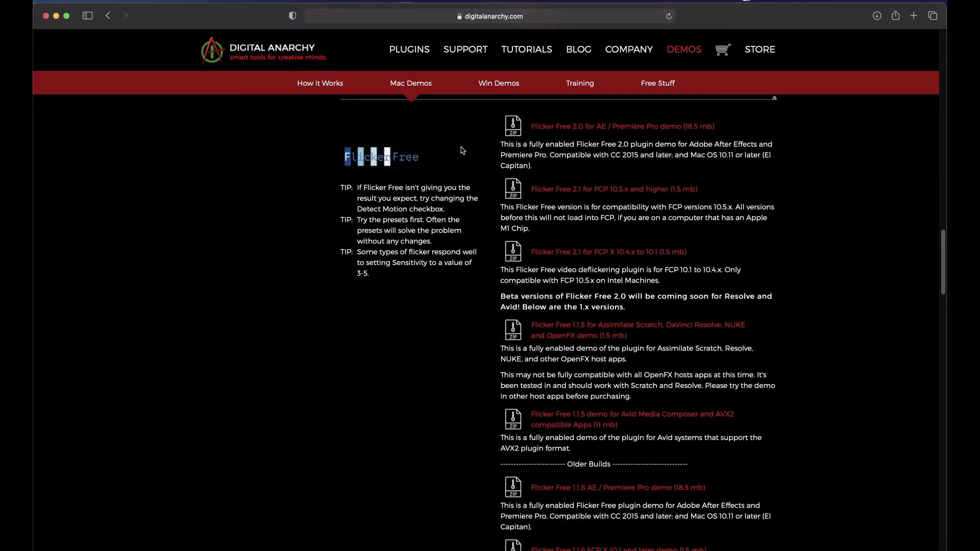
Step: Download the 'Flicker Free 2.0 for AE / Premiere Pro' Mac demo
{"action": "left_click", "coordinate": [569, 129]}
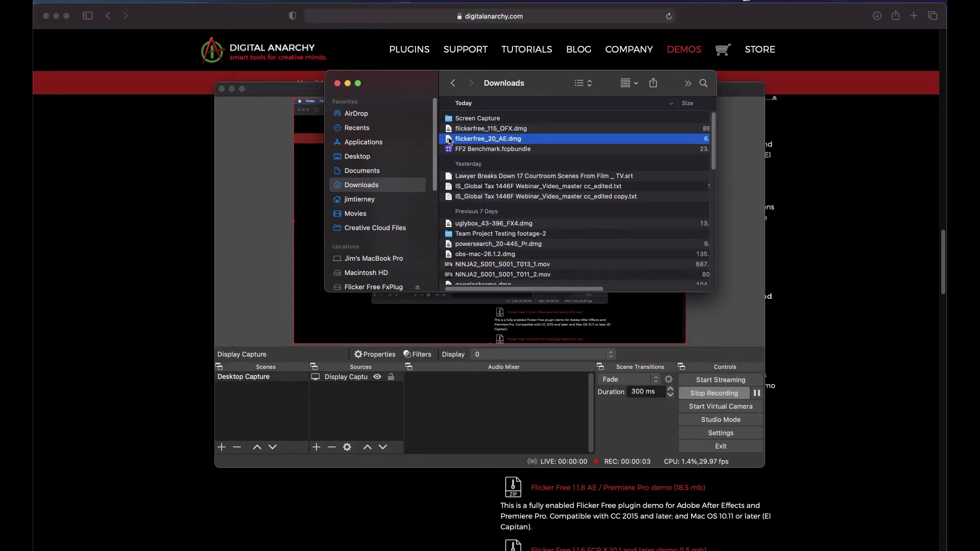
Step: Mount flickerfree_20_AE.dmg, run Uninstall.app, and launch Flicker Free After Effects.pkg
{"action": "double_click", "coordinate": [450, 140]}
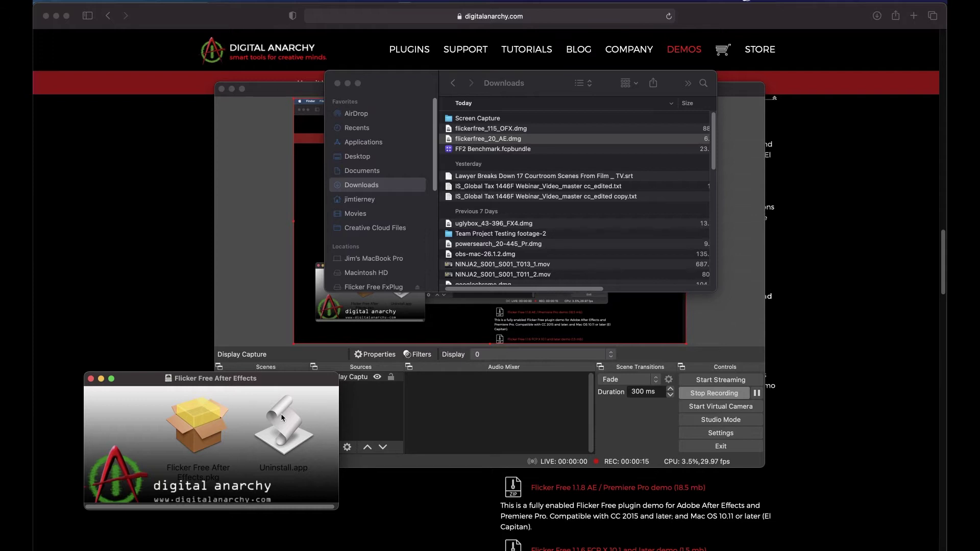
{"action": "left_click", "coordinate": [280, 416]}
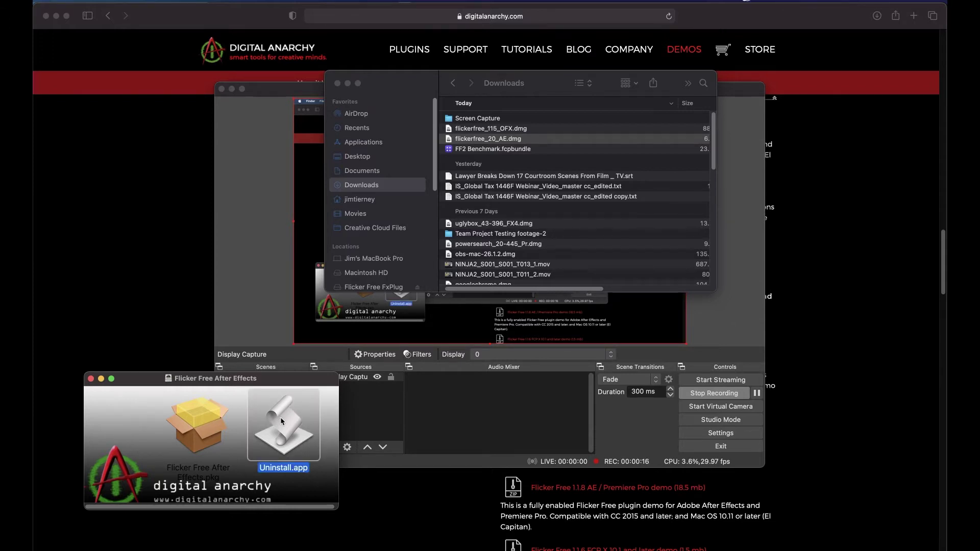
{"action": "double_click", "coordinate": [282, 419]}
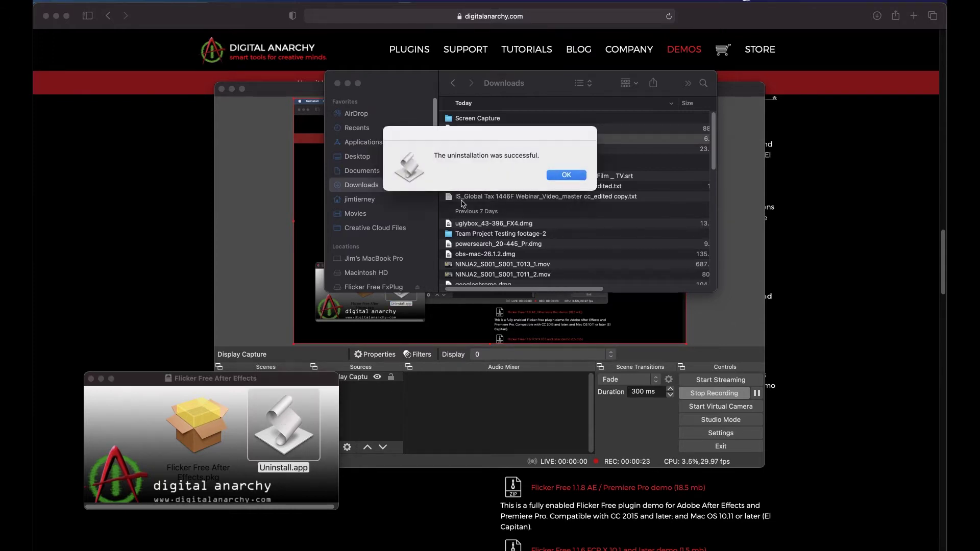
{"action": "left_click", "coordinate": [566, 175]}
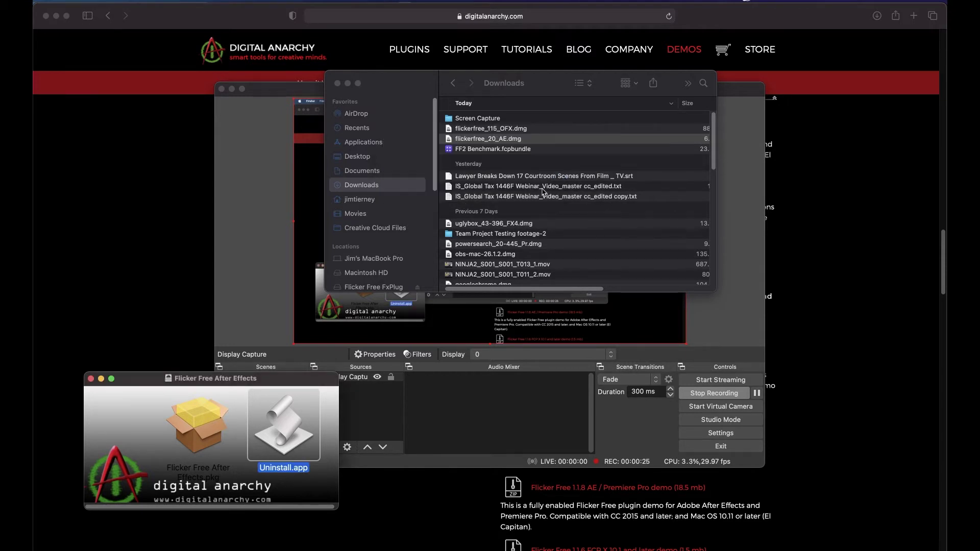
{"action": "left_click", "coordinate": [198, 418]}
{"action": "double_click", "coordinate": [199, 414]}
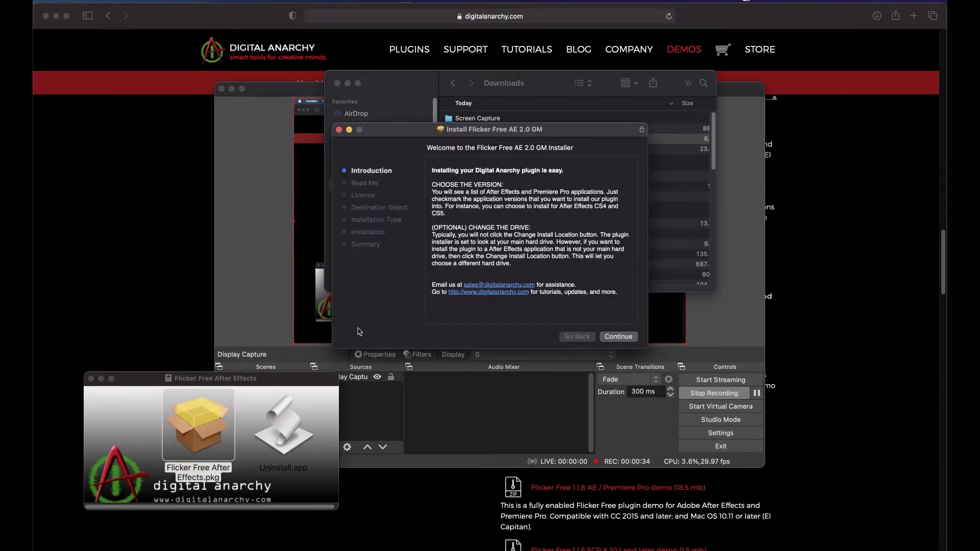
Step: Go past the installer introduction and read-me, and accept the license agreement
{"action": "left_click", "coordinate": [618, 337]}
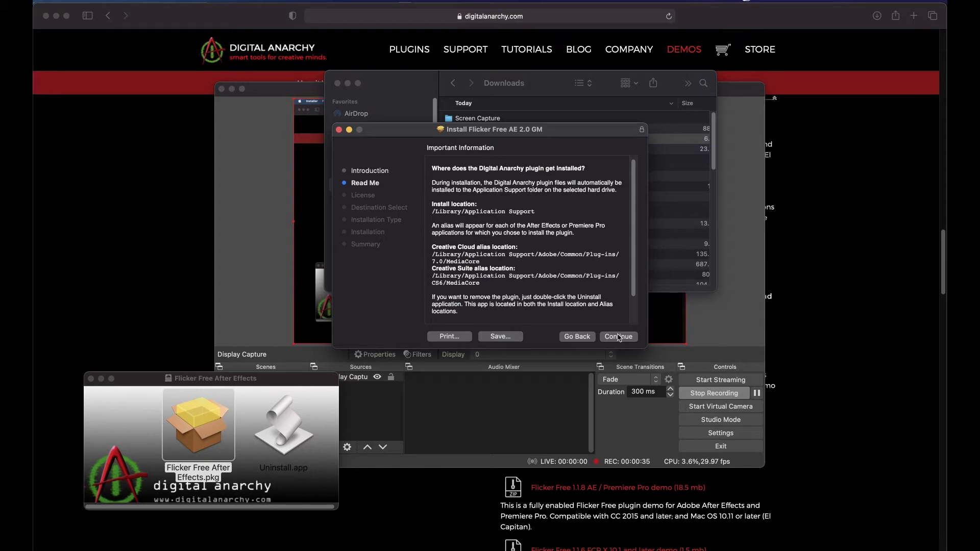
{"action": "left_click", "coordinate": [618, 337]}
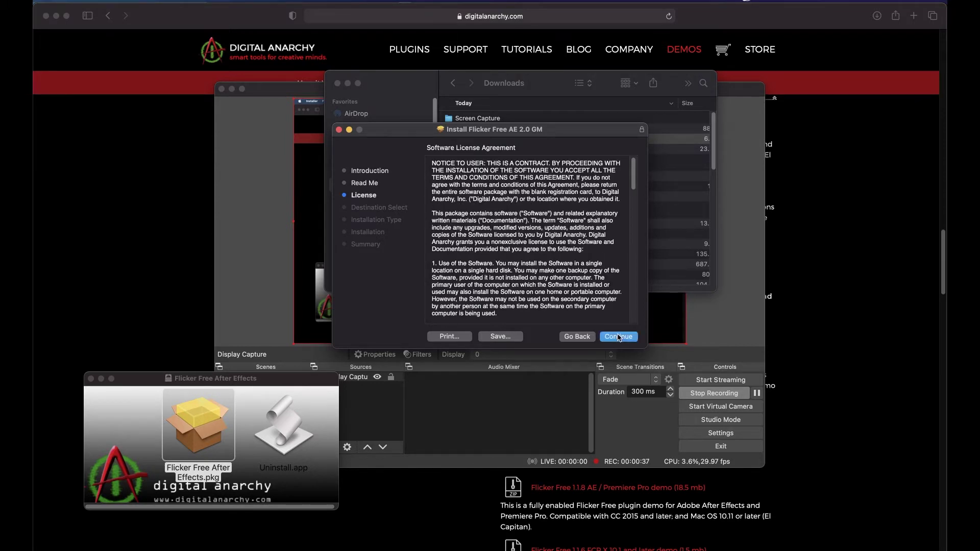
{"action": "left_click", "coordinate": [619, 337]}
{"action": "left_click", "coordinate": [591, 266]}
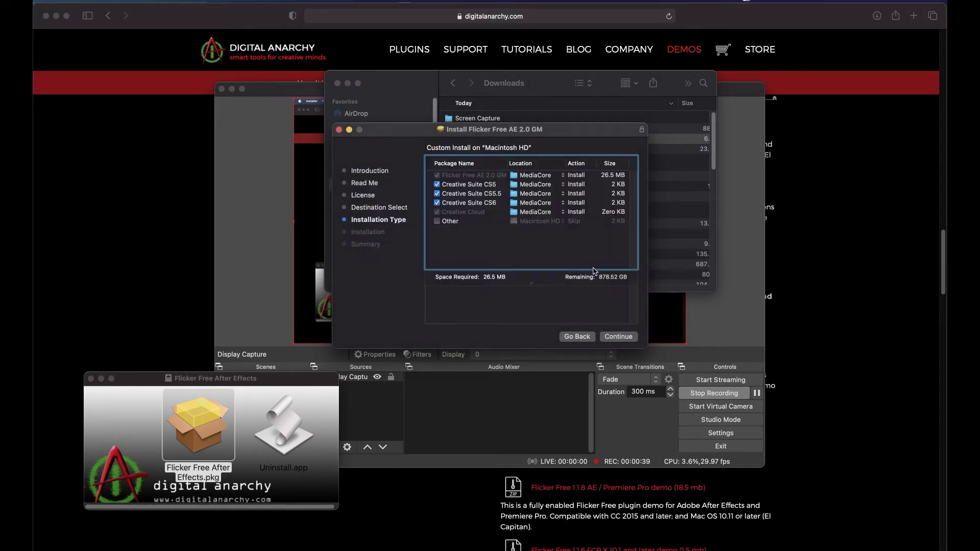
Step: Uncheck the Creative Suite CS5, CS5.5 and CS6 entries, then install
{"action": "left_click", "coordinate": [472, 176]}
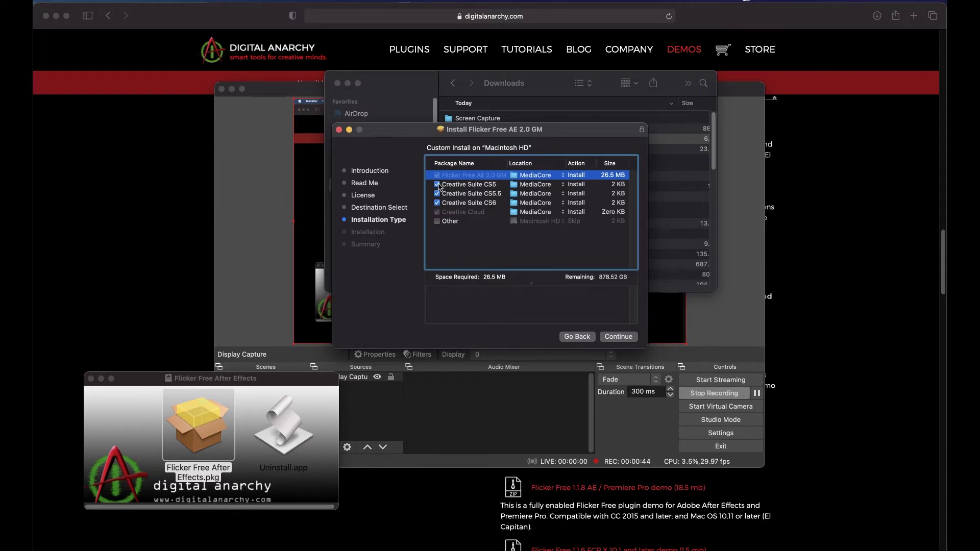
{"action": "left_click", "coordinate": [437, 184]}
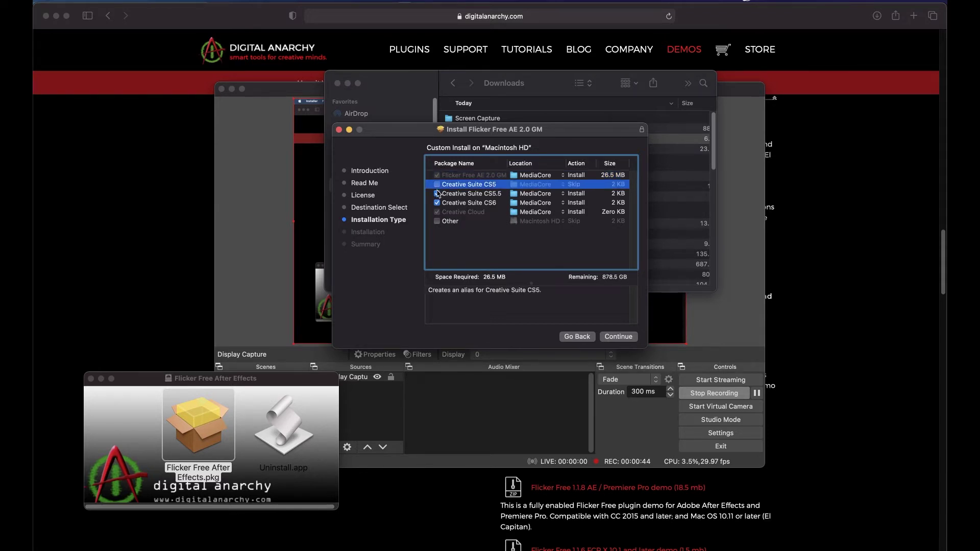
{"action": "left_click", "coordinate": [437, 194]}
{"action": "left_click", "coordinate": [437, 203]}
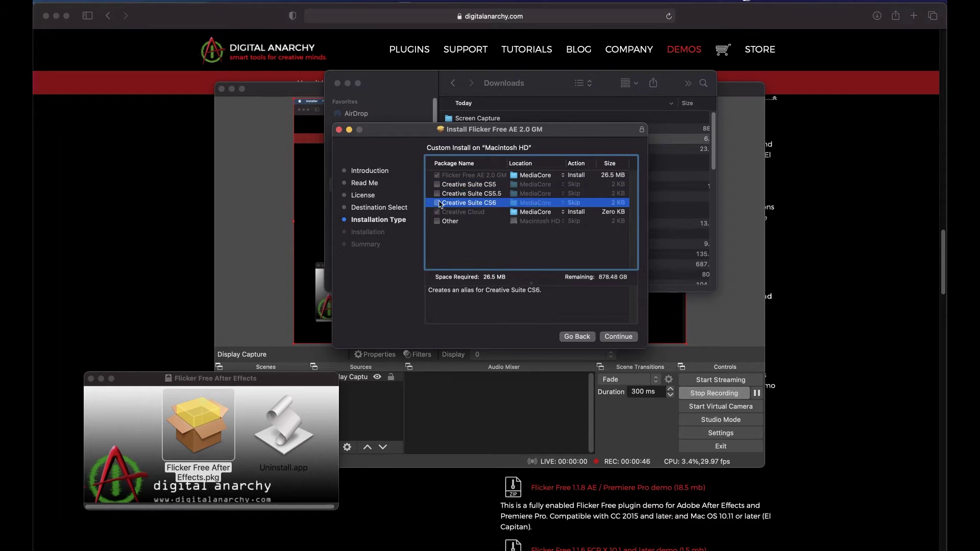
{"action": "left_click", "coordinate": [616, 336]}
{"action": "left_click", "coordinate": [610, 337]}
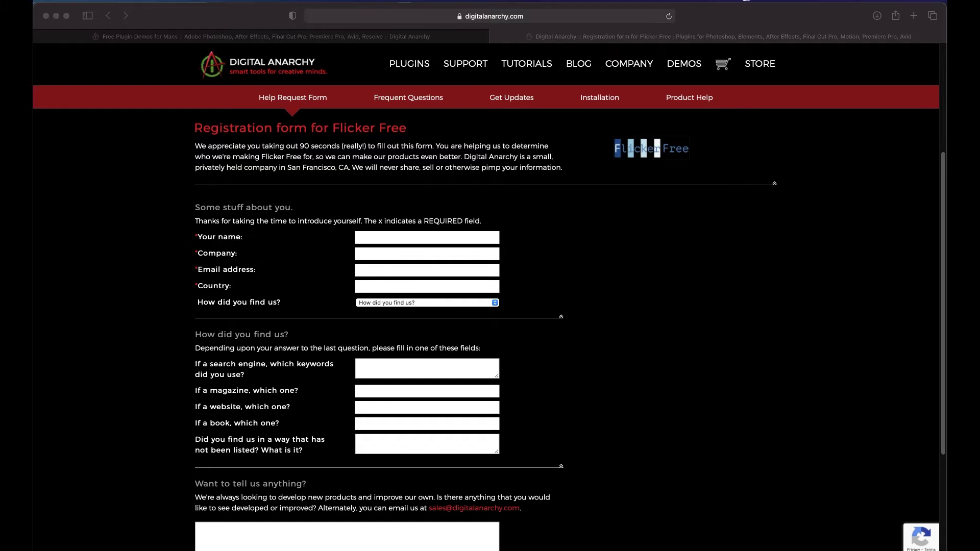
Step: Open the first project in Premiere Pro's File > Open Recent list
{"action": "left_click", "coordinate": [122, 4]}
{"action": "mouse_move", "coordinate": [135, 55]}
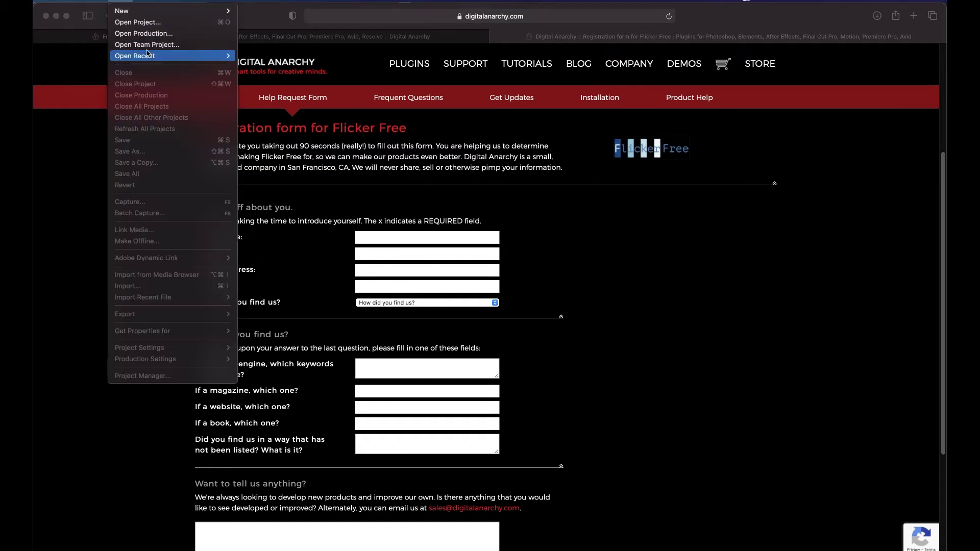
{"action": "left_click", "coordinate": [348, 55]}
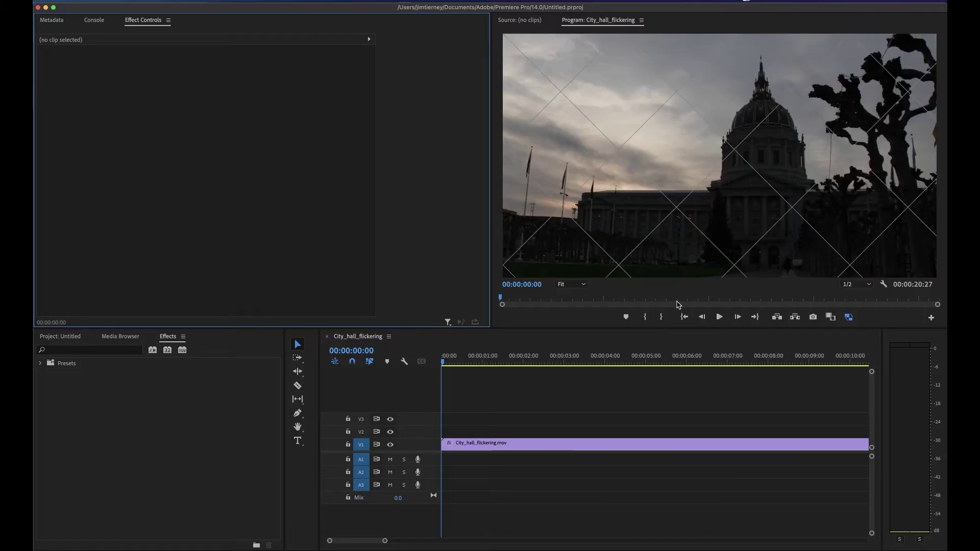
Step: Drag Flicker Free from Video Effects > Digital Anarchy onto the City_hall_flickering clip
{"action": "left_click", "coordinate": [468, 442]}
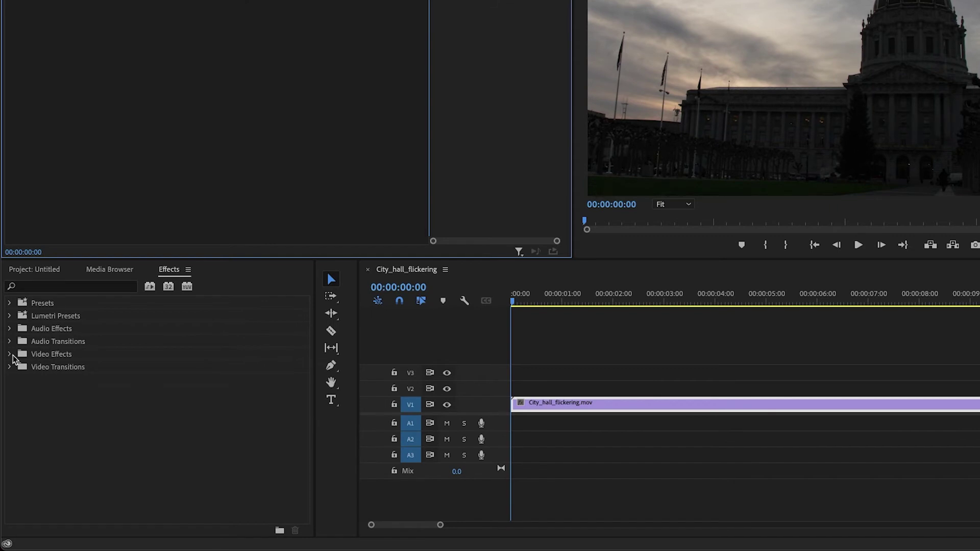
{"action": "left_click", "coordinate": [12, 354]}
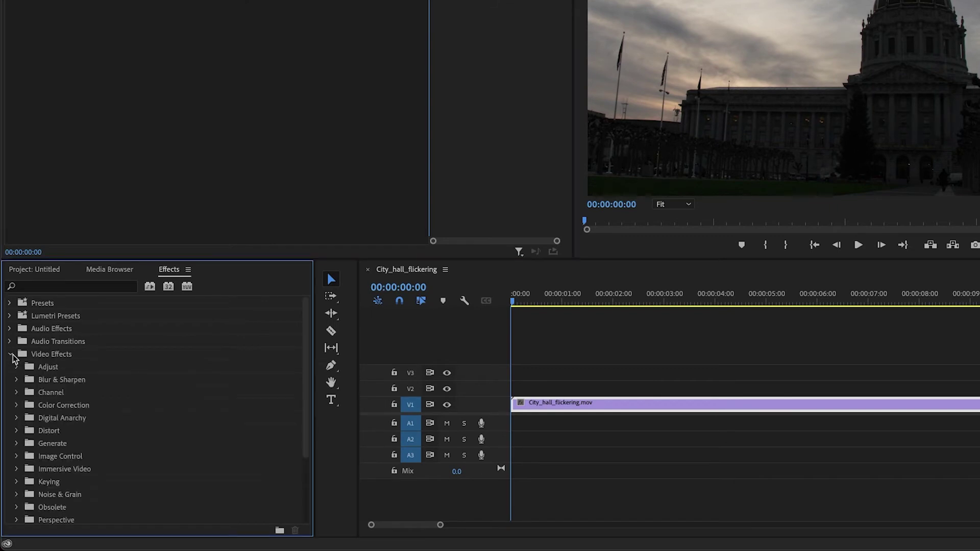
{"action": "left_click", "coordinate": [17, 419]}
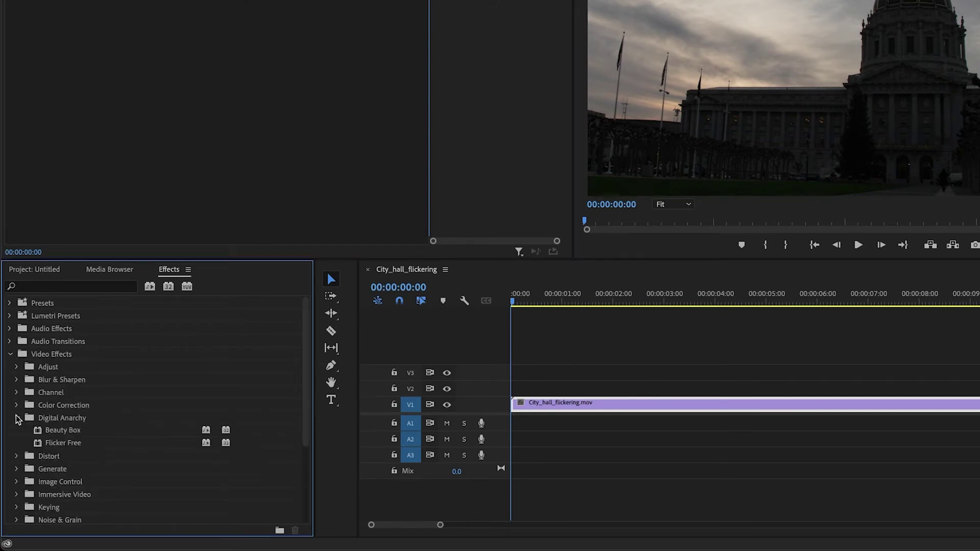
{"action": "left_click_drag", "start_coordinate": [46, 443], "coordinate": [591, 405]}
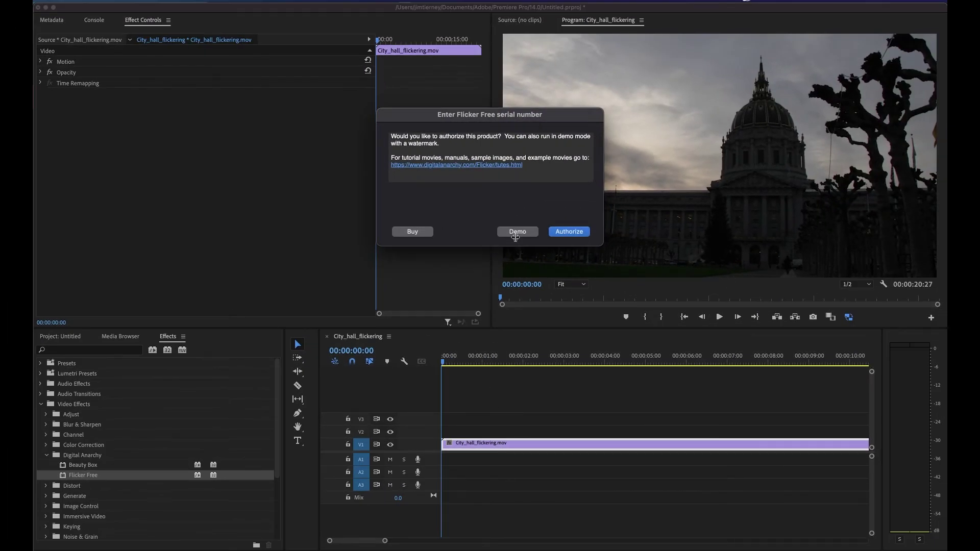
Step: Run Flicker Free in Demo mode from the authorization form, then reopen the registration prompt
{"action": "left_click", "coordinate": [565, 231]}
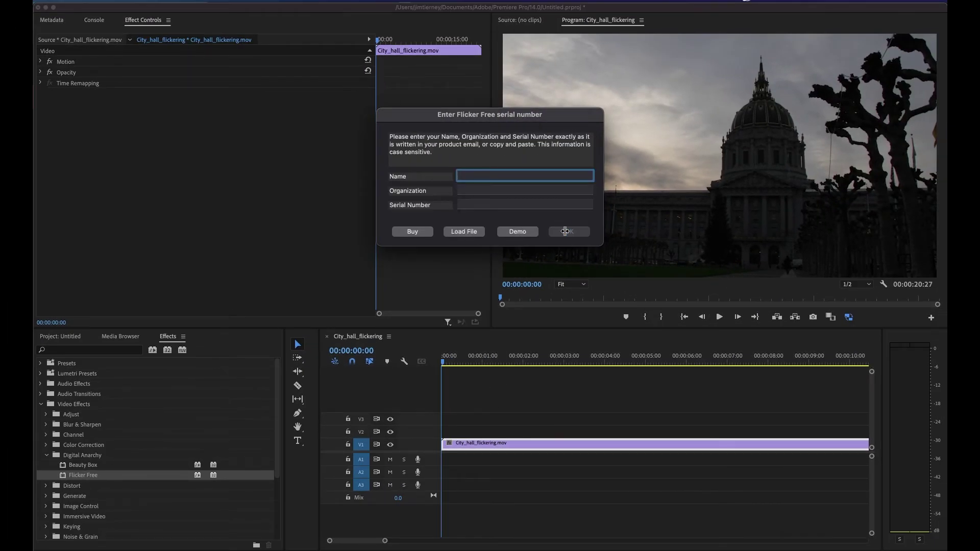
{"action": "left_click", "coordinate": [508, 190]}
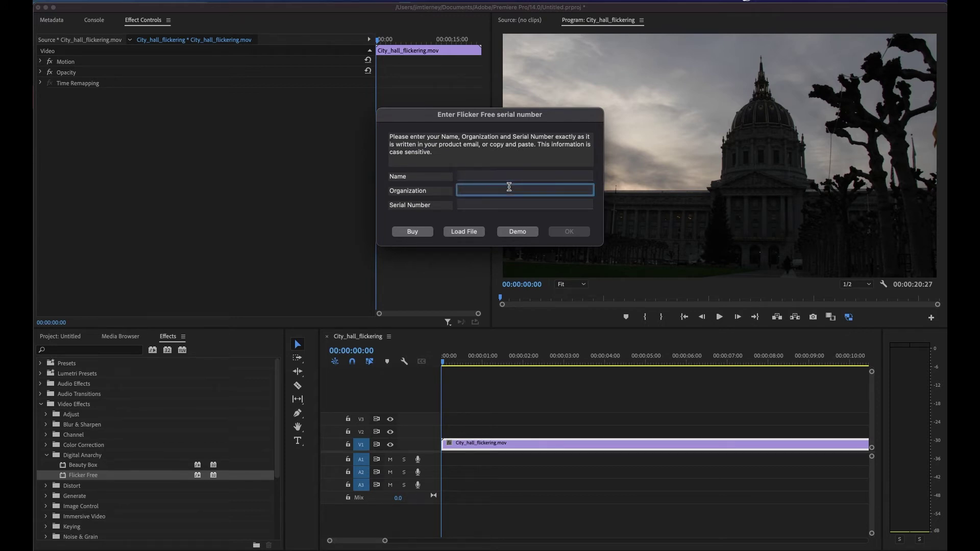
{"action": "left_click", "coordinate": [510, 209]}
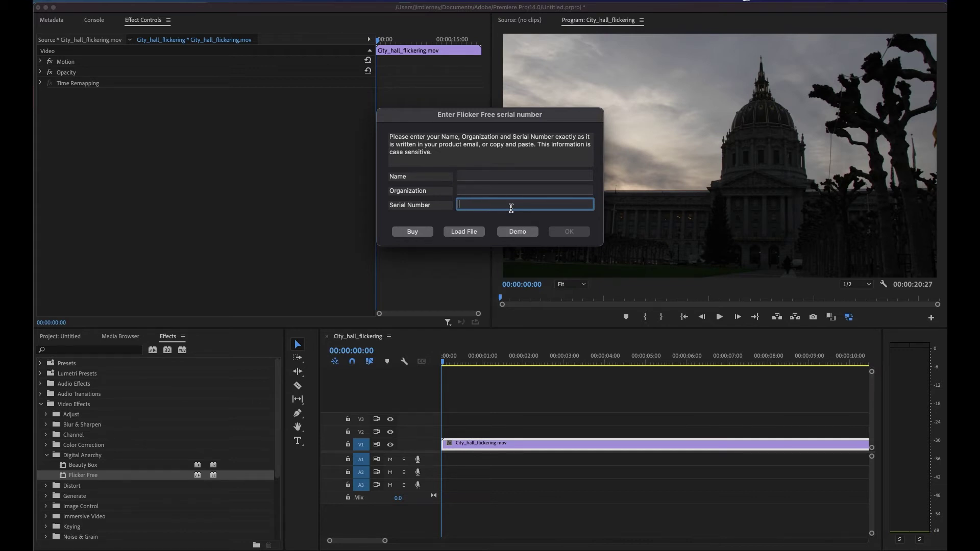
{"action": "left_click", "coordinate": [518, 231]}
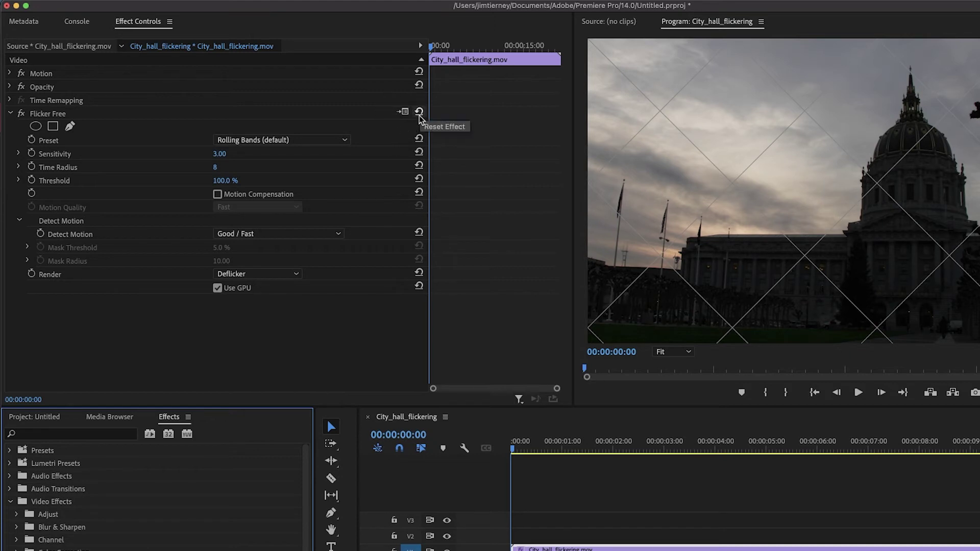
{"action": "left_click", "coordinate": [404, 112]}
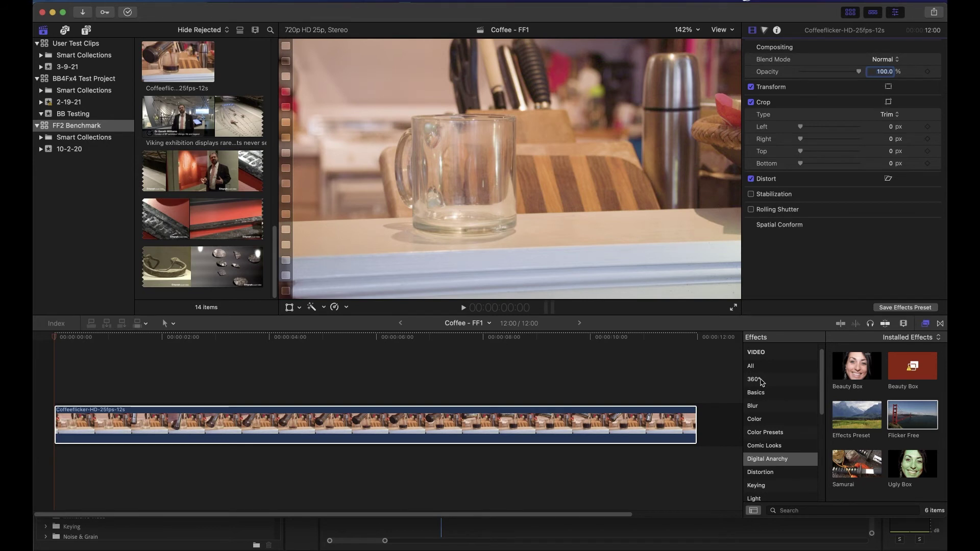
Step: Drop Flicker Free on the Coffeeflicker clip and choose Register, then Authorize
{"action": "left_click_drag", "start_coordinate": [912, 415], "coordinate": [629, 419]}
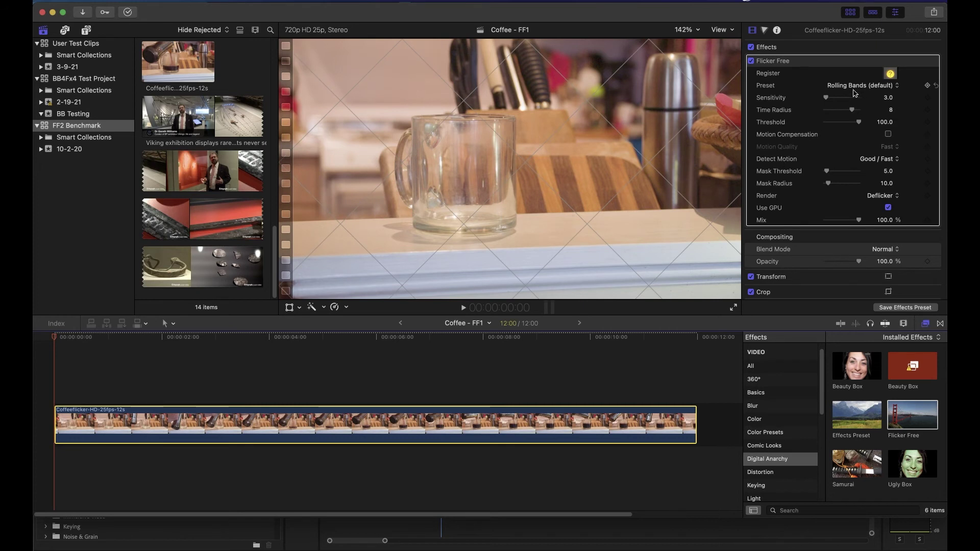
{"action": "left_click", "coordinate": [891, 74]}
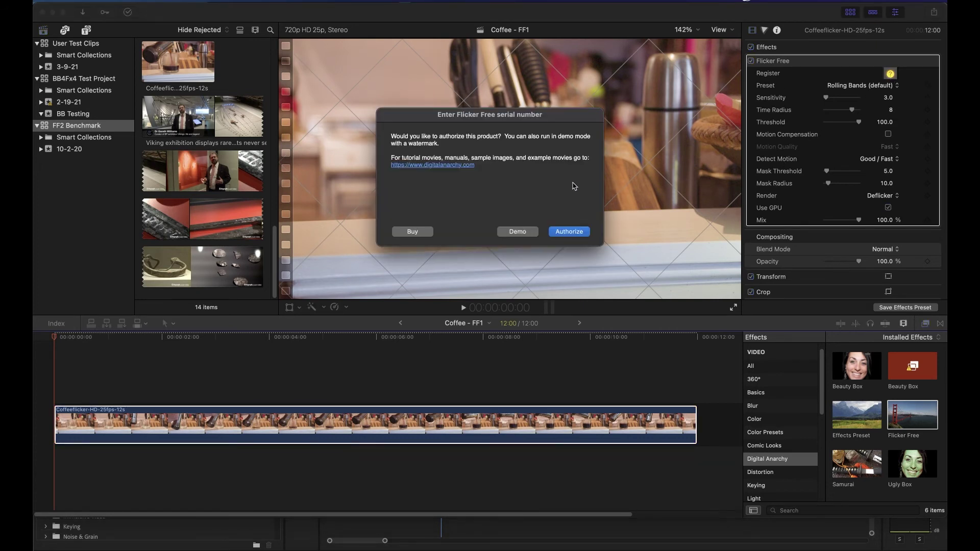
{"action": "left_click", "coordinate": [568, 232]}
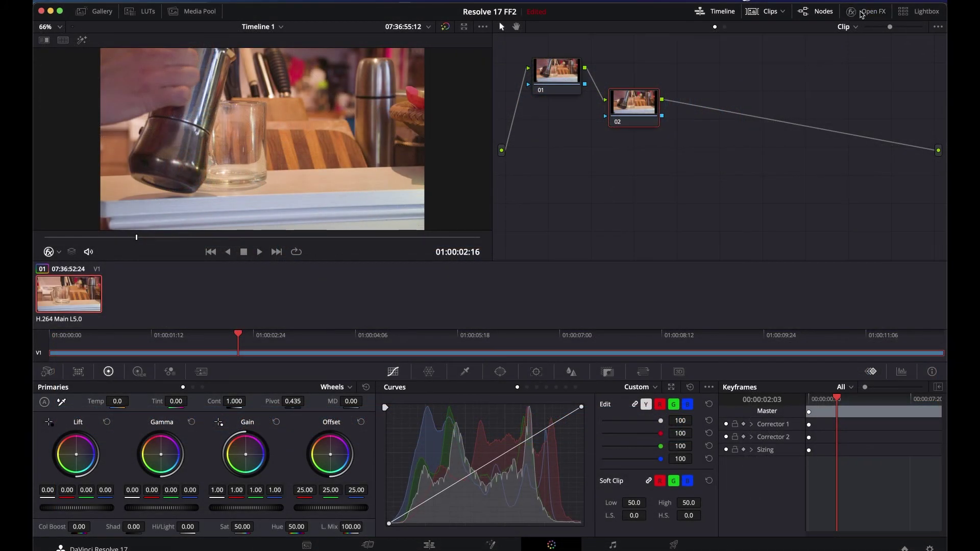
Step: Drag Flicker Free from the OpenFX library onto node 02, then choose Register and Authorize
{"action": "left_click", "coordinate": [861, 12]}
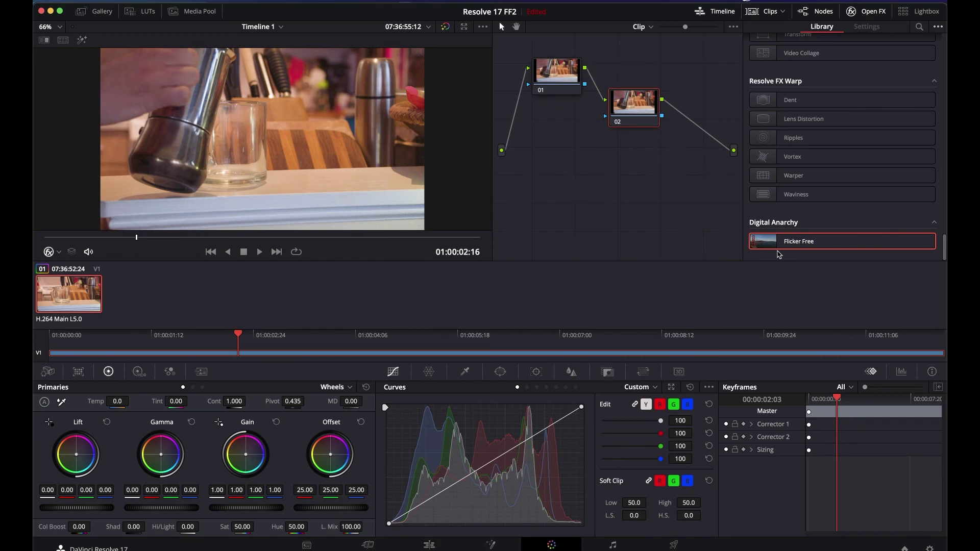
{"action": "left_click_drag", "start_coordinate": [778, 246], "coordinate": [636, 107]}
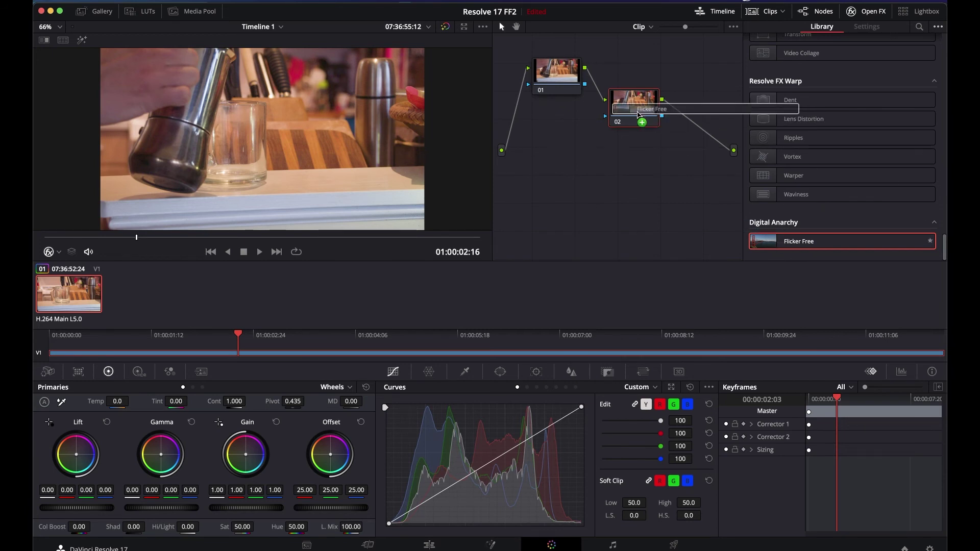
{"action": "left_click", "coordinate": [832, 134]}
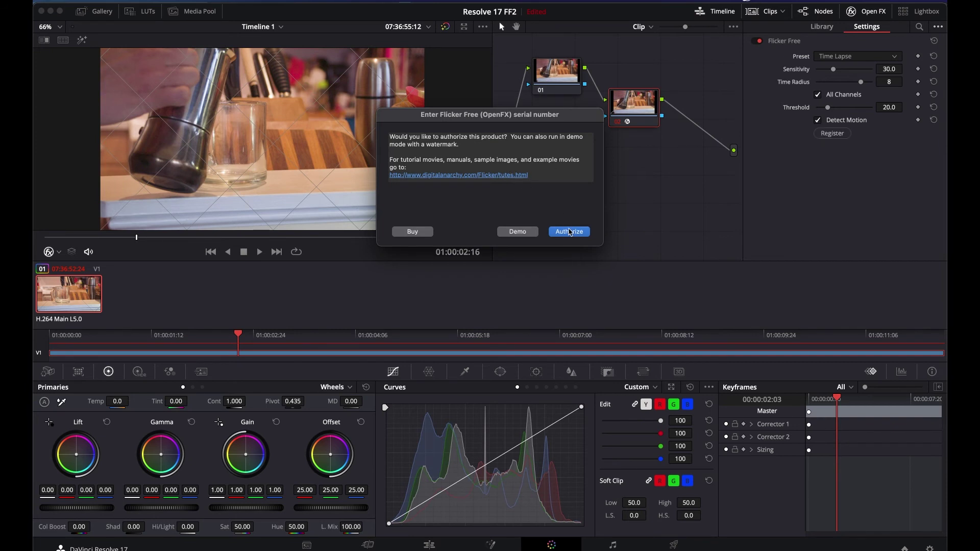
{"action": "left_click", "coordinate": [569, 232]}
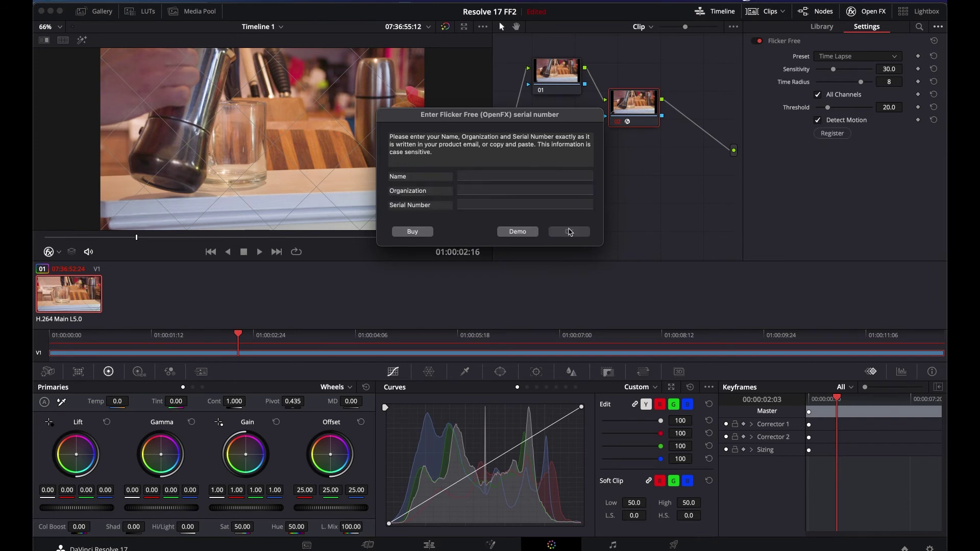